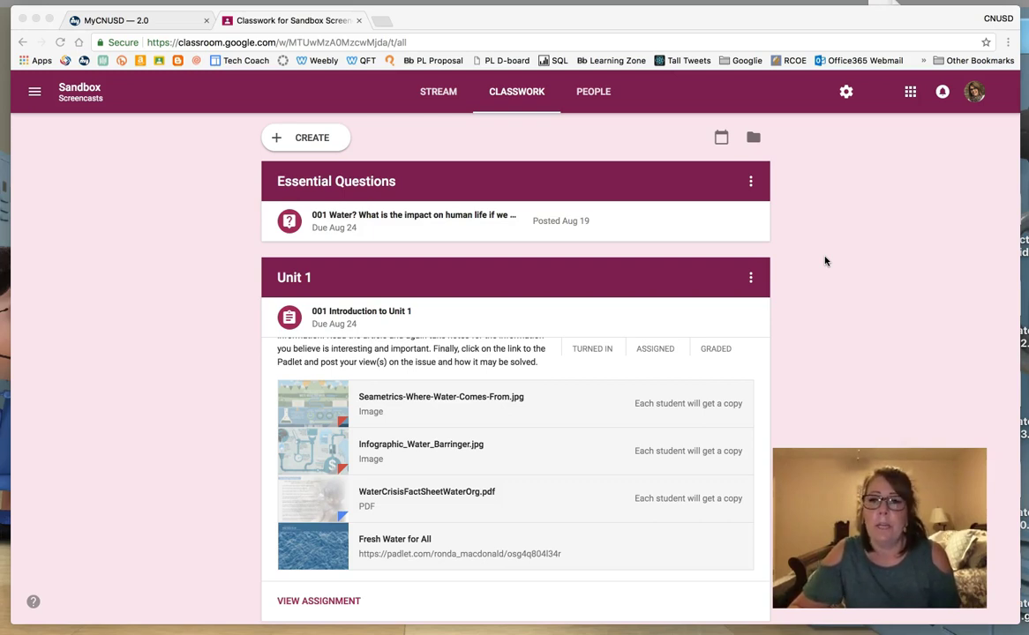
Open the 'Fresh Water for All' padlet attachment and look over its three posts.
{"action": "left_click", "coordinate": [399, 540]}
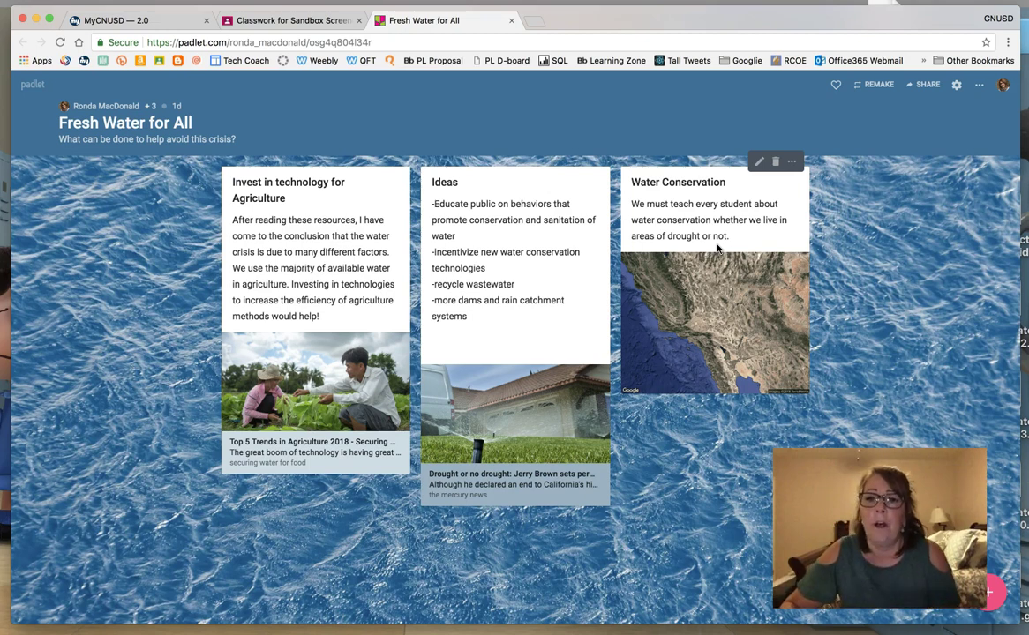
{"action": "left_click", "coordinate": [708, 270]}
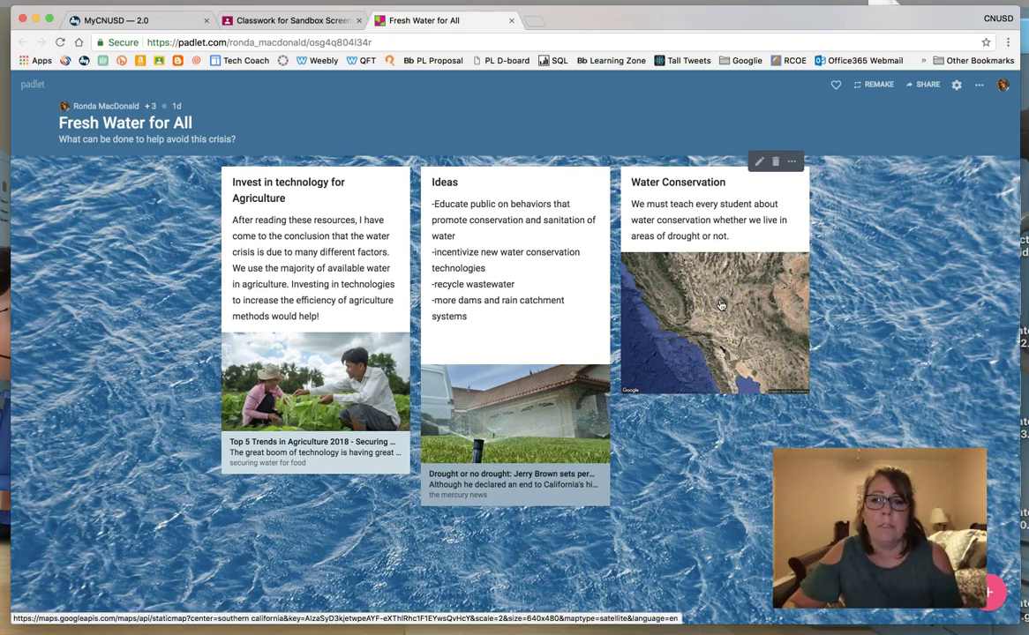
{"action": "left_click", "coordinate": [640, 344]}
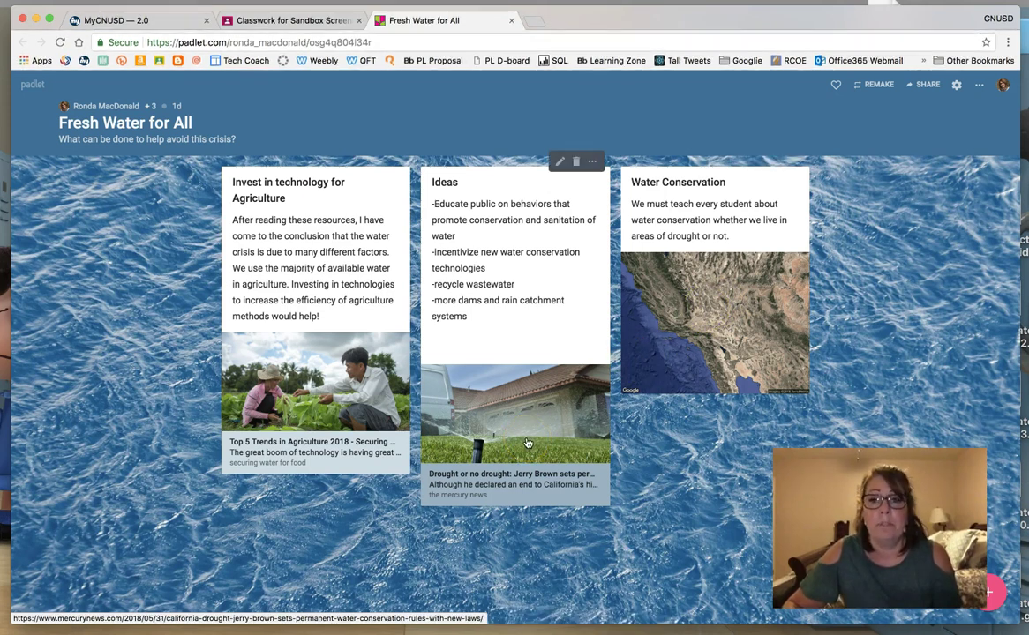
{"action": "left_click", "coordinate": [527, 443]}
{"action": "left_click", "coordinate": [519, 263]}
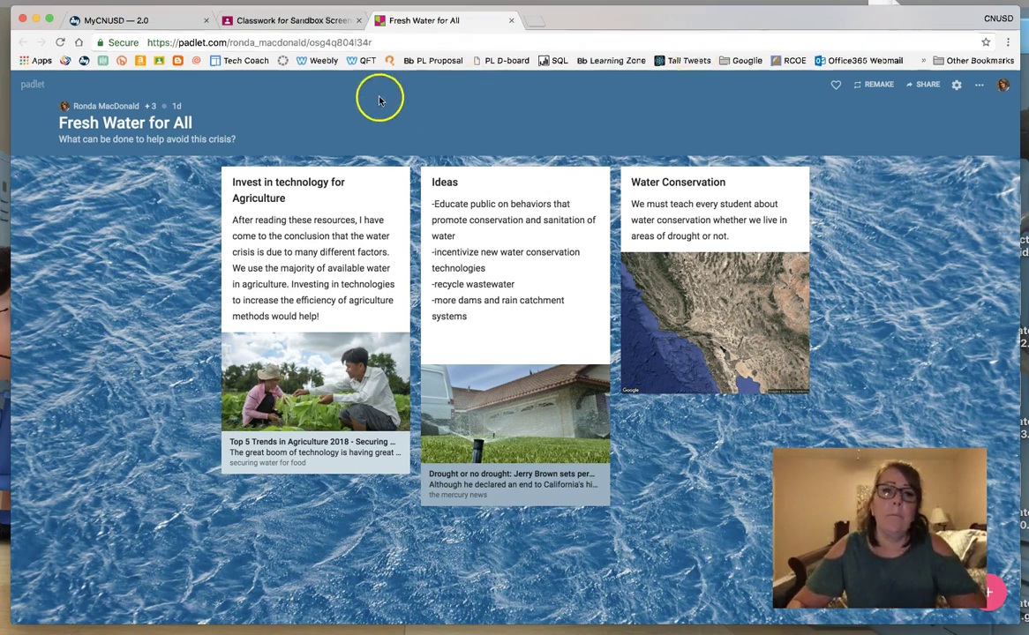
Return to the Padlet dashboard and choose MAKE A PADLET to see the blank layouts.
{"action": "left_click", "coordinate": [31, 88]}
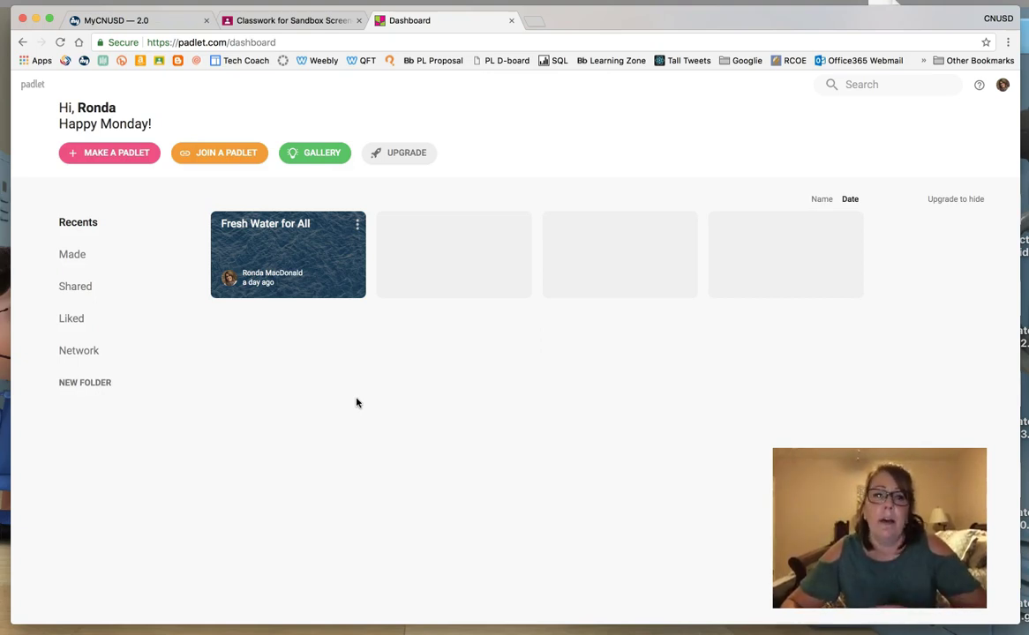
{"action": "left_click", "coordinate": [112, 155]}
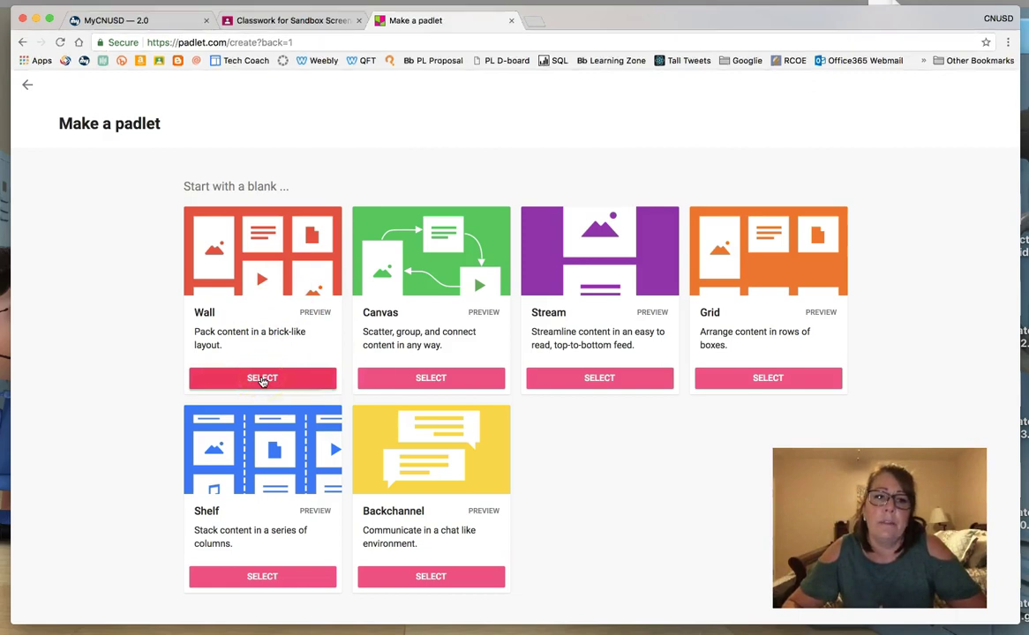
Create a blank Wall padlet, keeping the default title 'My bold wall'.
{"action": "left_click", "coordinate": [262, 379]}
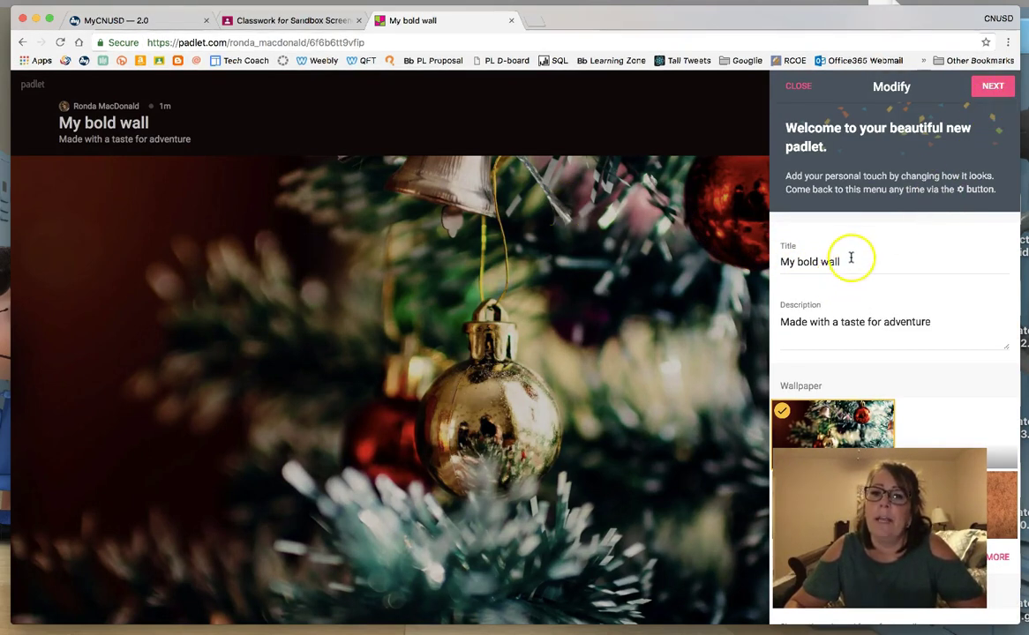
{"action": "left_click_drag", "start_coordinate": [843, 262], "coordinate": [782, 262]}
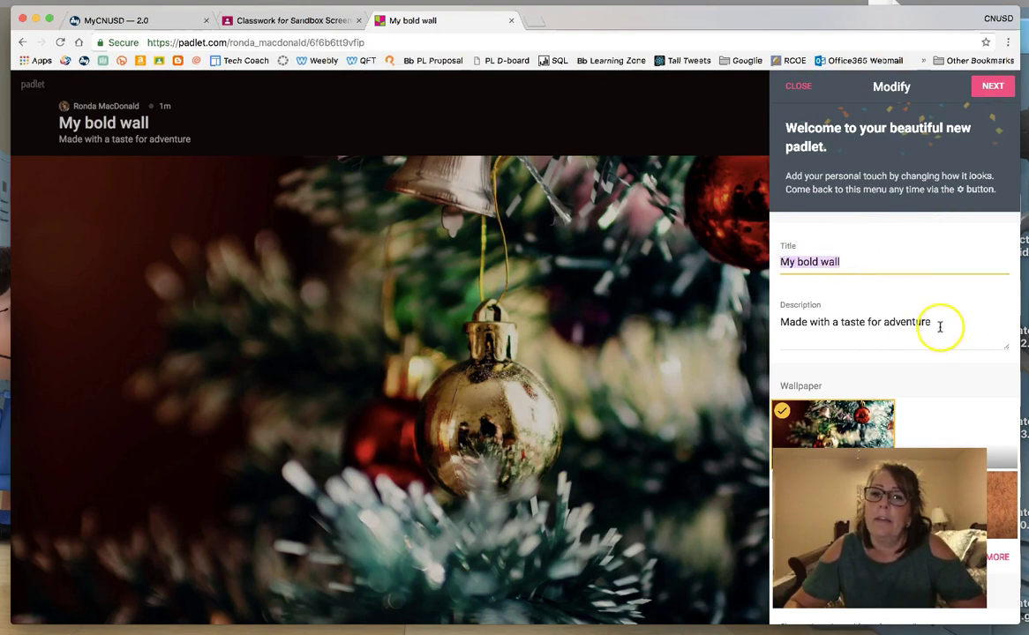
{"action": "left_click", "coordinate": [909, 326]}
{"action": "left_click", "coordinate": [787, 328]}
Replace the Merry wallpaper with the plain Cloud wallpaper and return to the Modify panel.
{"action": "scroll", "coordinate": [914, 391], "scroll_direction": "down", "scroll_amount": 2}
{"action": "scroll", "coordinate": [914, 392], "scroll_direction": "down", "scroll_amount": 1}
{"action": "left_click", "coordinate": [997, 358]}
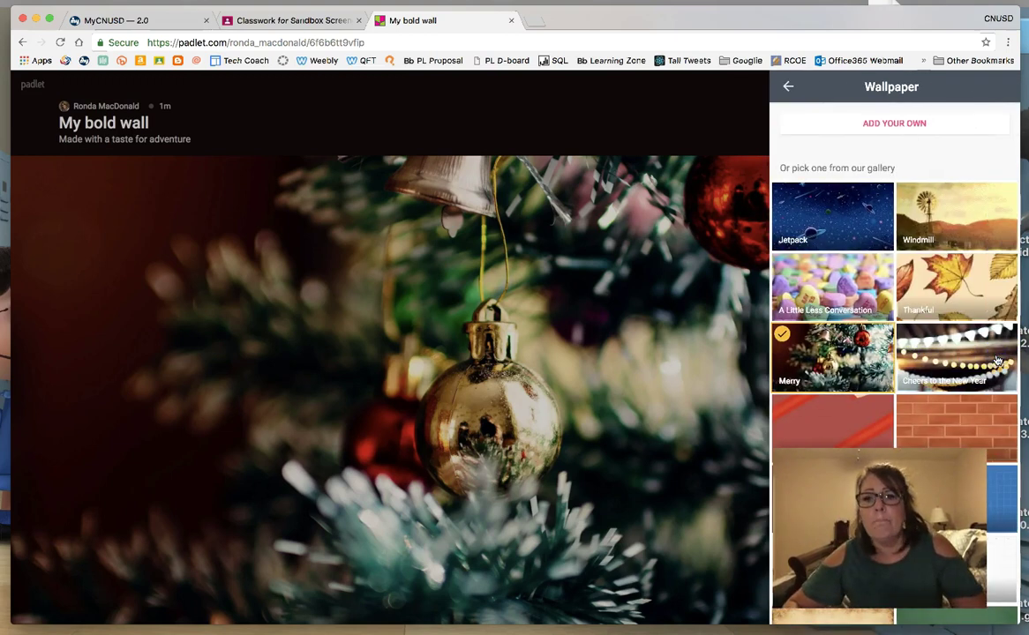
{"action": "scroll", "coordinate": [926, 390], "scroll_direction": "down", "scroll_amount": 3}
{"action": "scroll", "coordinate": [926, 393], "scroll_direction": "down", "scroll_amount": 8}
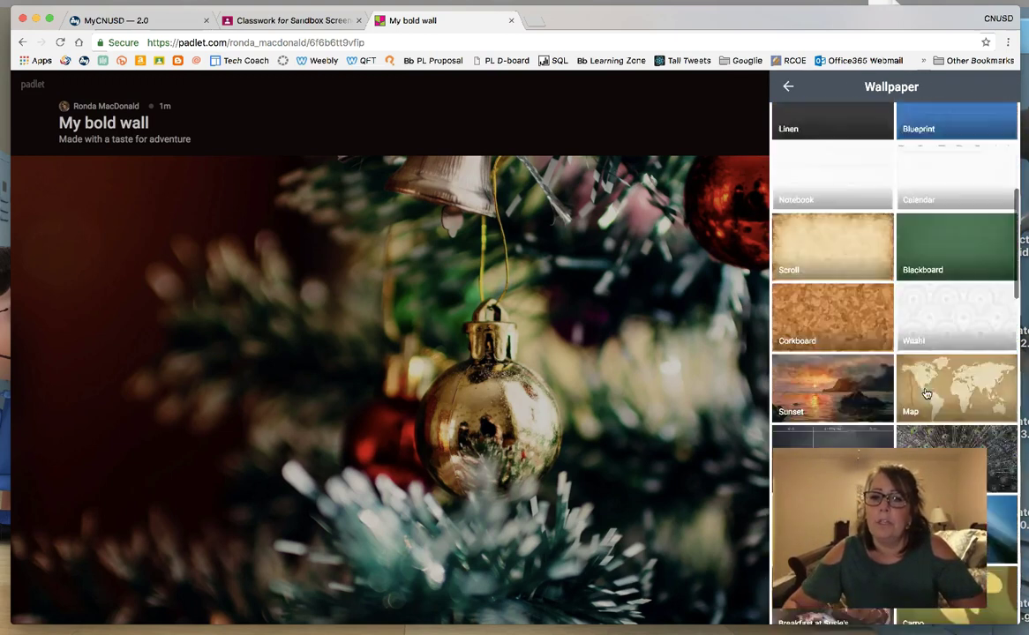
{"action": "scroll", "coordinate": [926, 394], "scroll_direction": "down", "scroll_amount": 4}
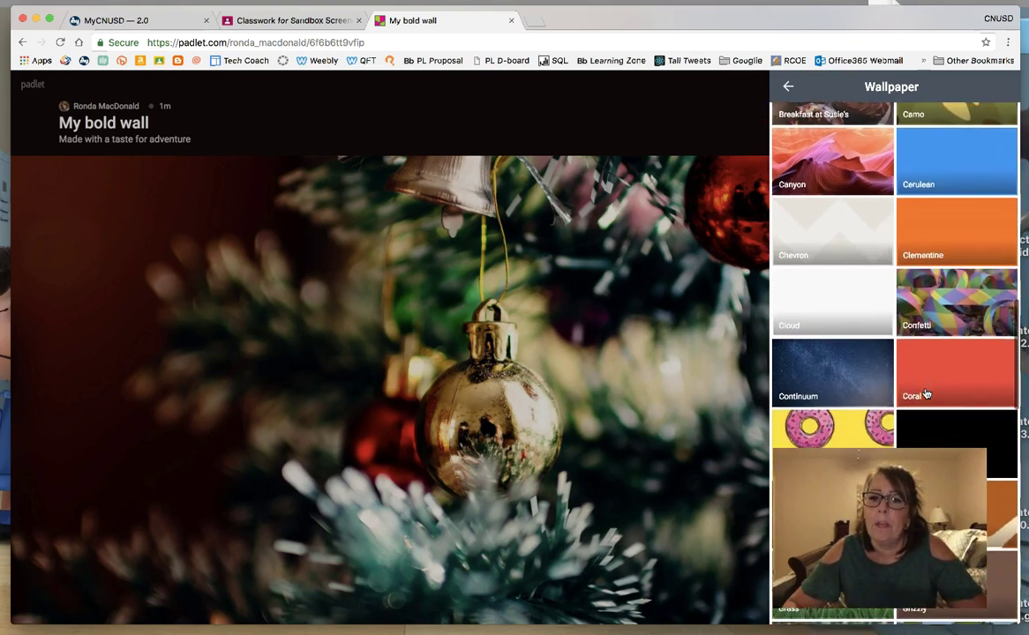
{"action": "left_click", "coordinate": [808, 293]}
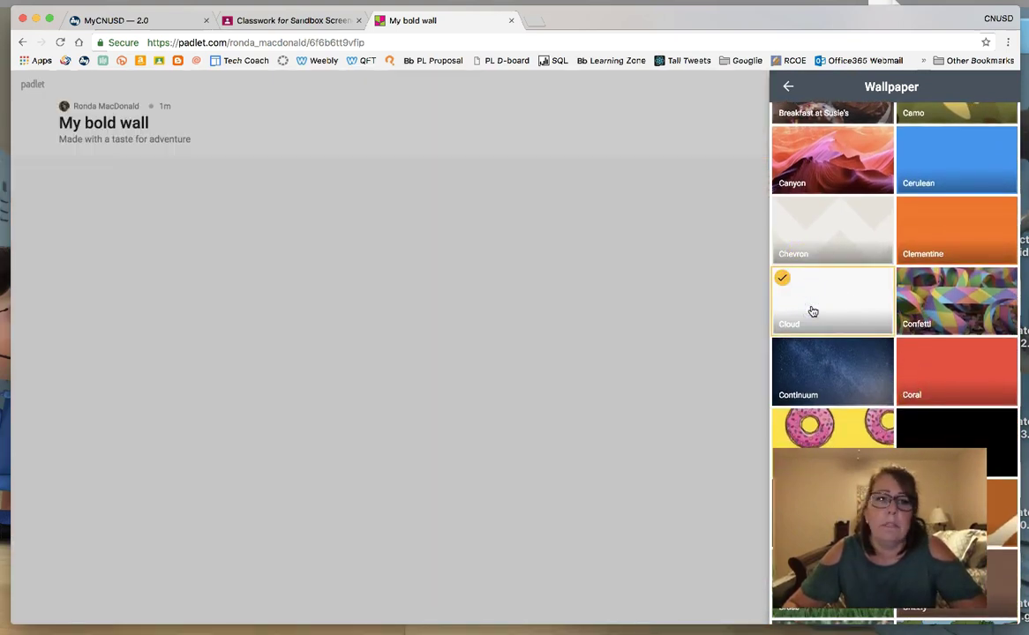
{"action": "left_click", "coordinate": [788, 86]}
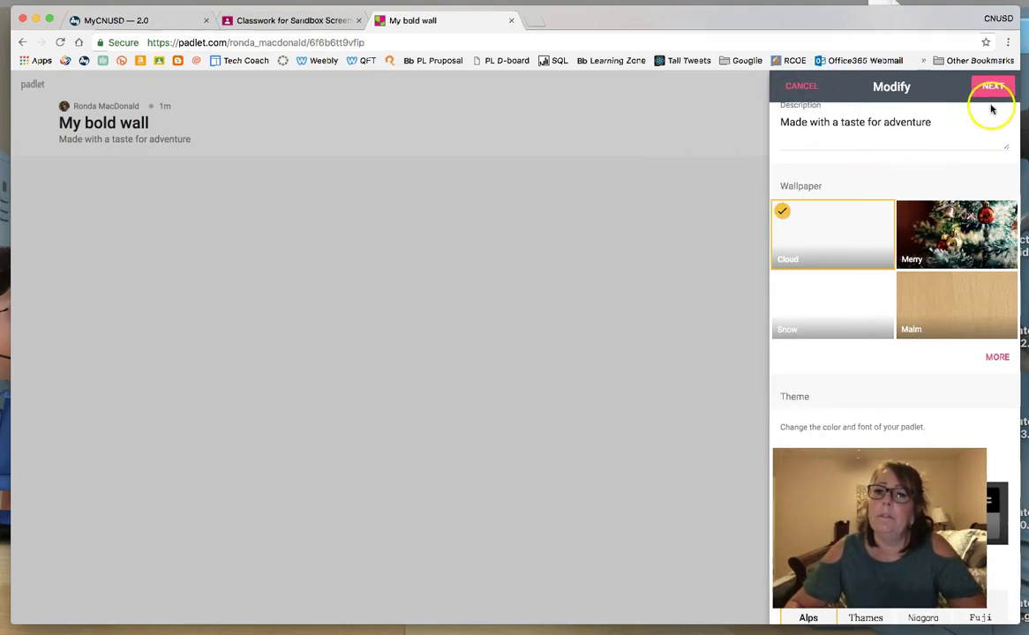
Keep the wall Secret with Can write access and finish setup to show the empty board.
{"action": "left_click", "coordinate": [992, 87]}
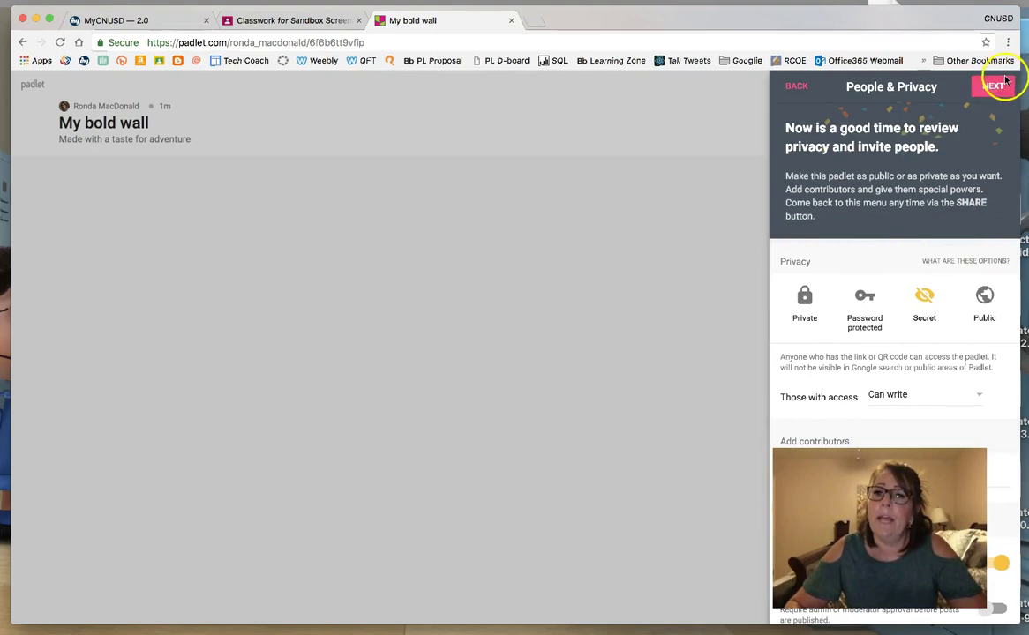
{"action": "scroll", "coordinate": [853, 353], "scroll_direction": "down", "scroll_amount": 2}
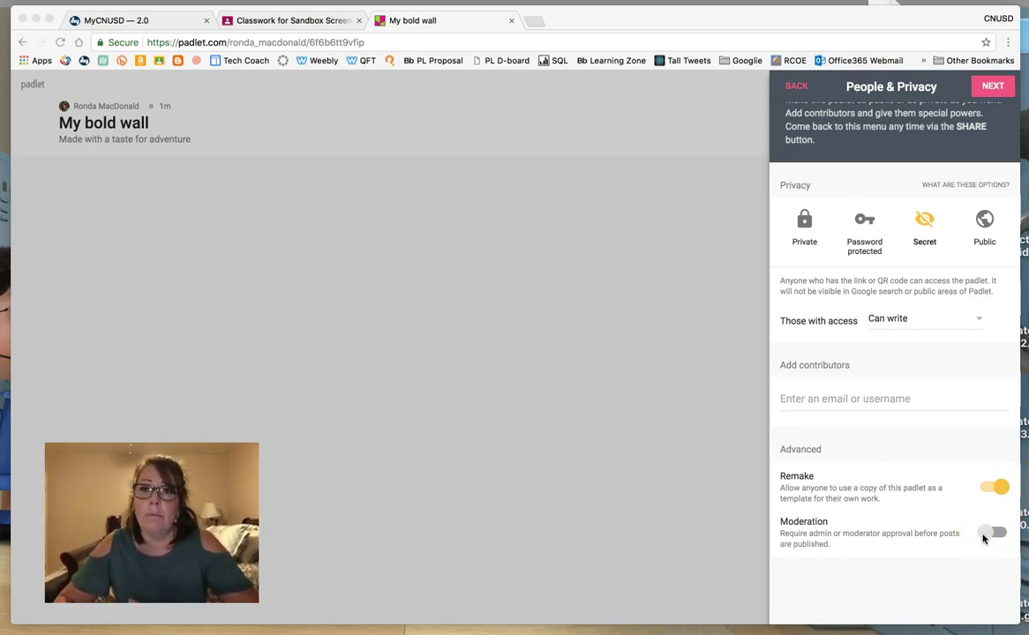
{"action": "left_click", "coordinate": [994, 87]}
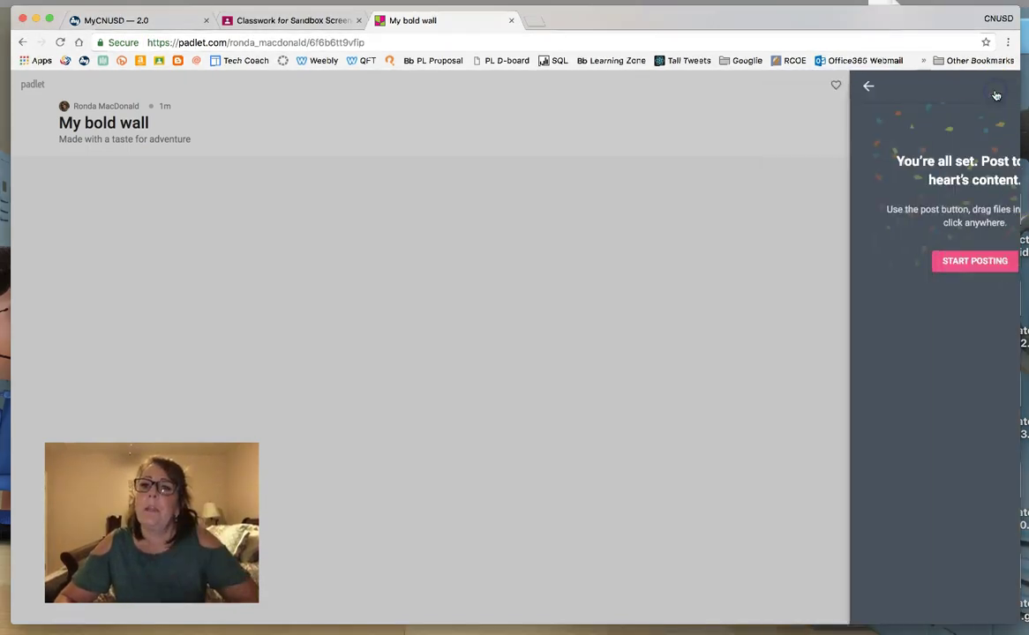
{"action": "left_click", "coordinate": [869, 261]}
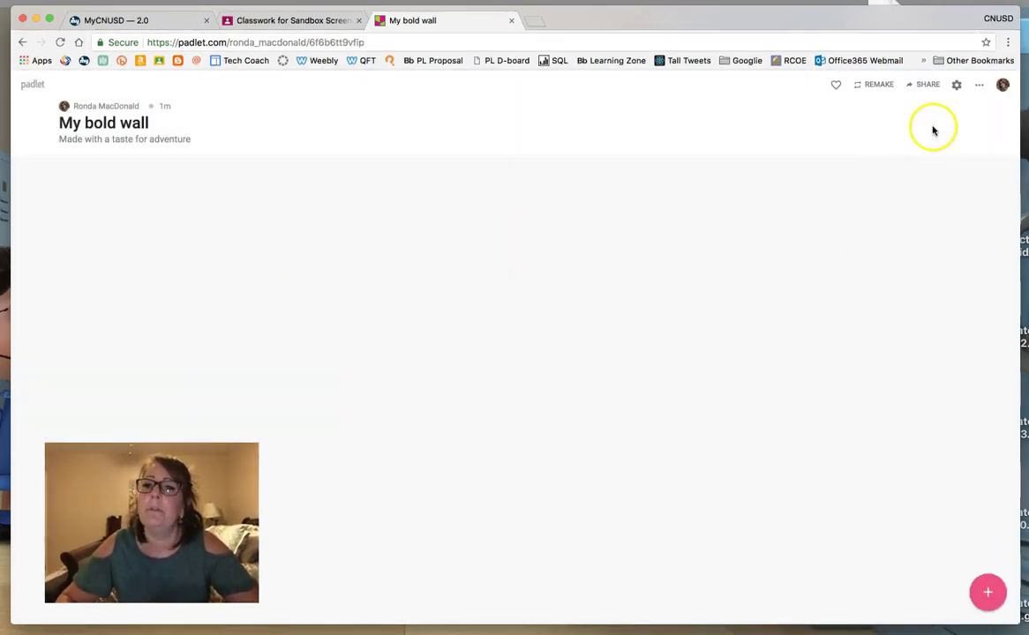
Copy the 'My bold wall' link to the clipboard from the SHARE/EXPORT/EMBED options.
{"action": "left_click", "coordinate": [928, 85]}
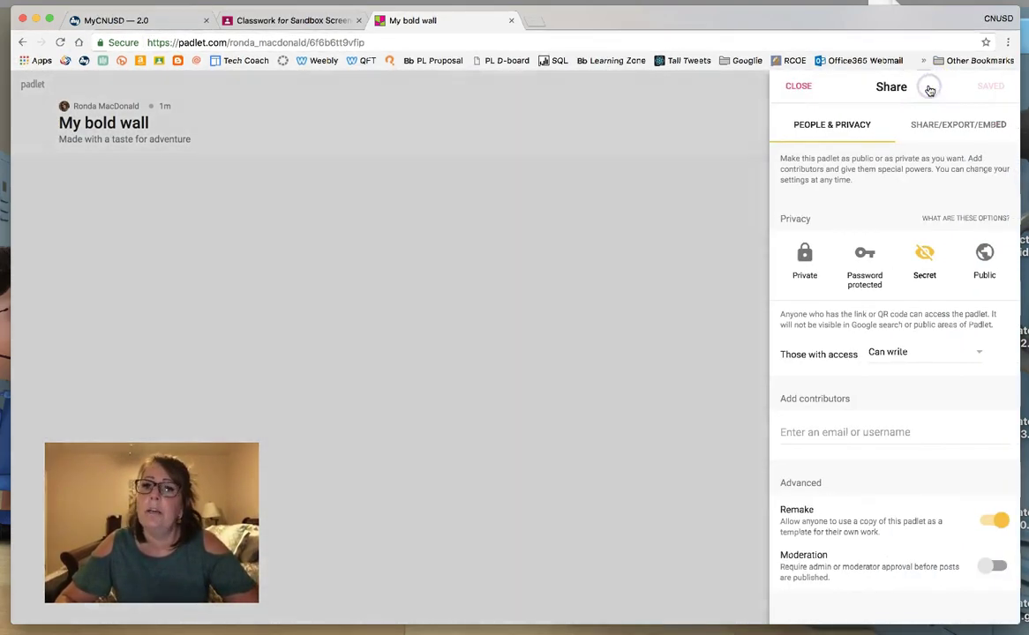
{"action": "left_click", "coordinate": [942, 125]}
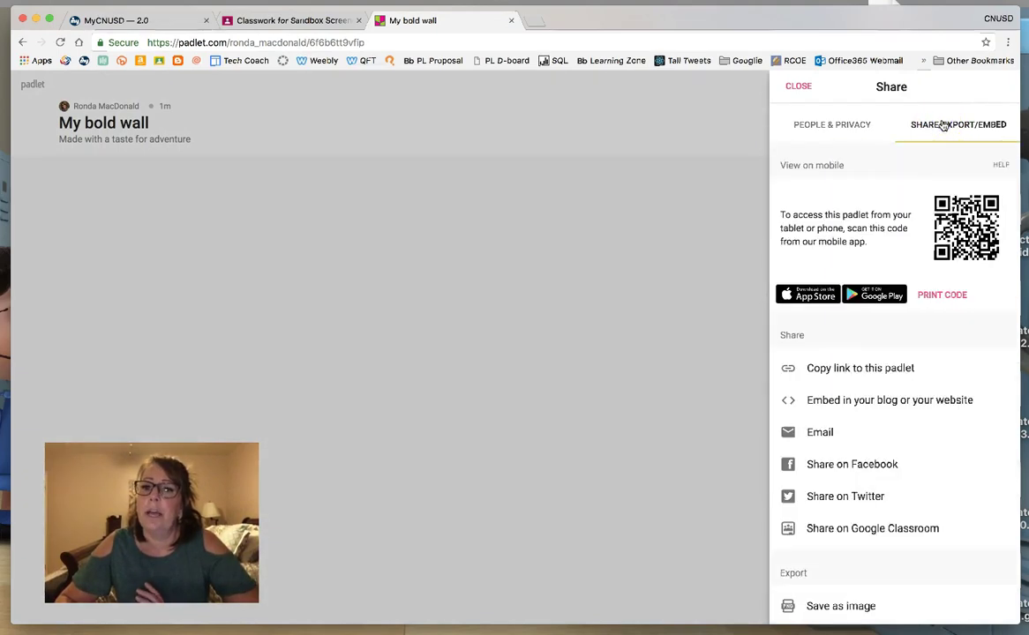
{"action": "scroll", "coordinate": [837, 511], "scroll_direction": "down", "scroll_amount": 3}
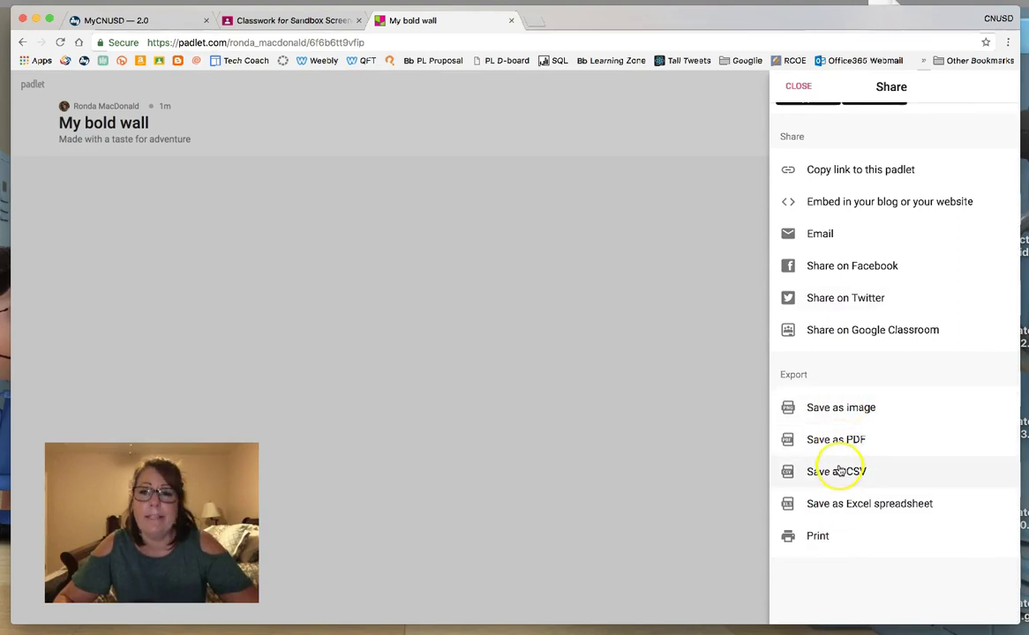
{"action": "scroll", "coordinate": [867, 312], "scroll_direction": "up", "scroll_amount": 4}
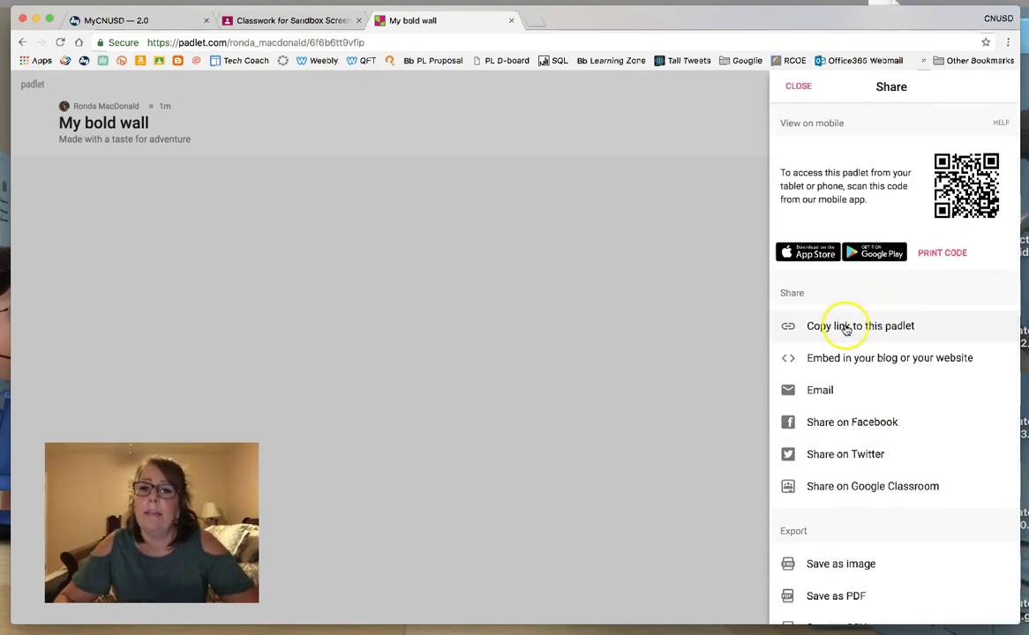
{"action": "left_click", "coordinate": [846, 327]}
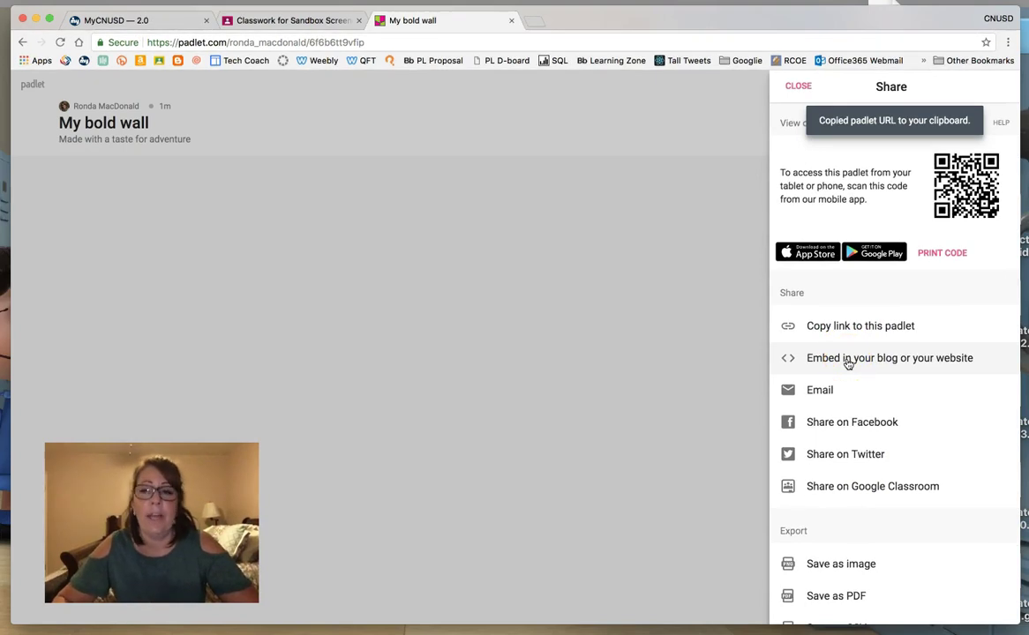
{"action": "left_click", "coordinate": [586, 301]}
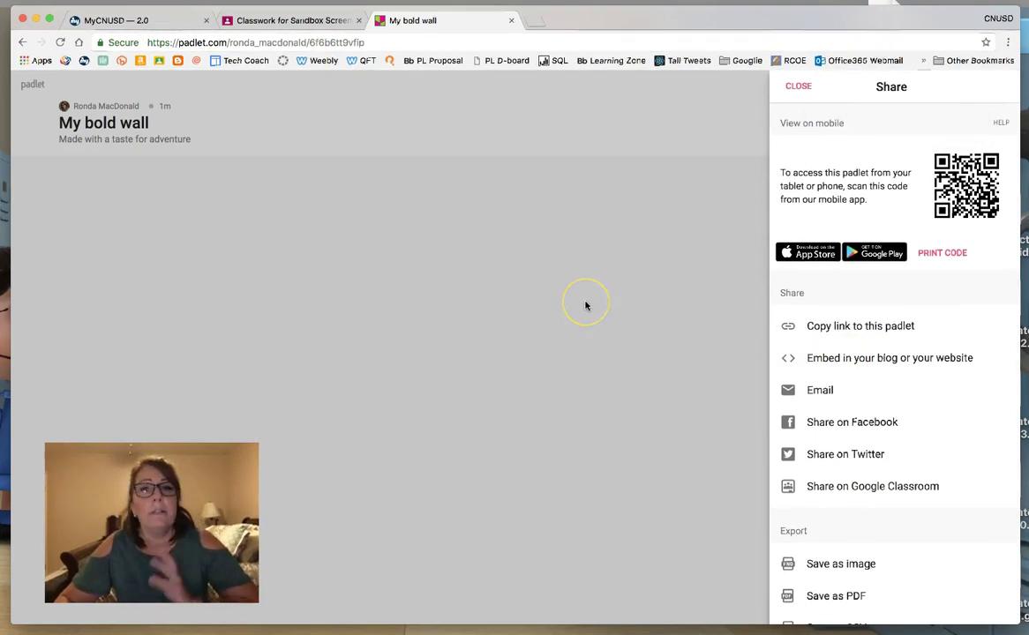
{"action": "left_click", "coordinate": [497, 326]}
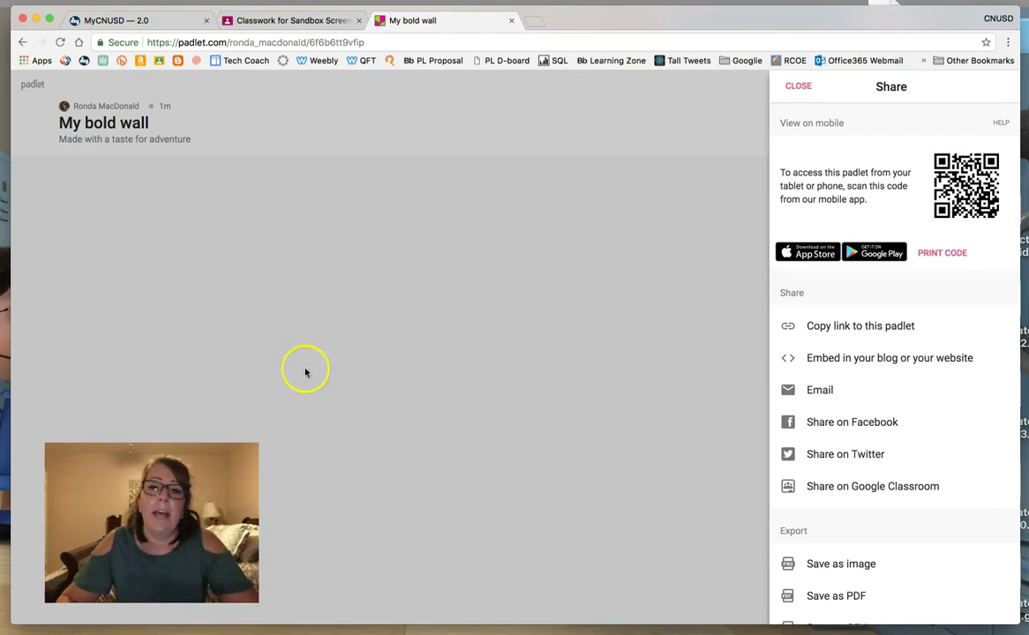